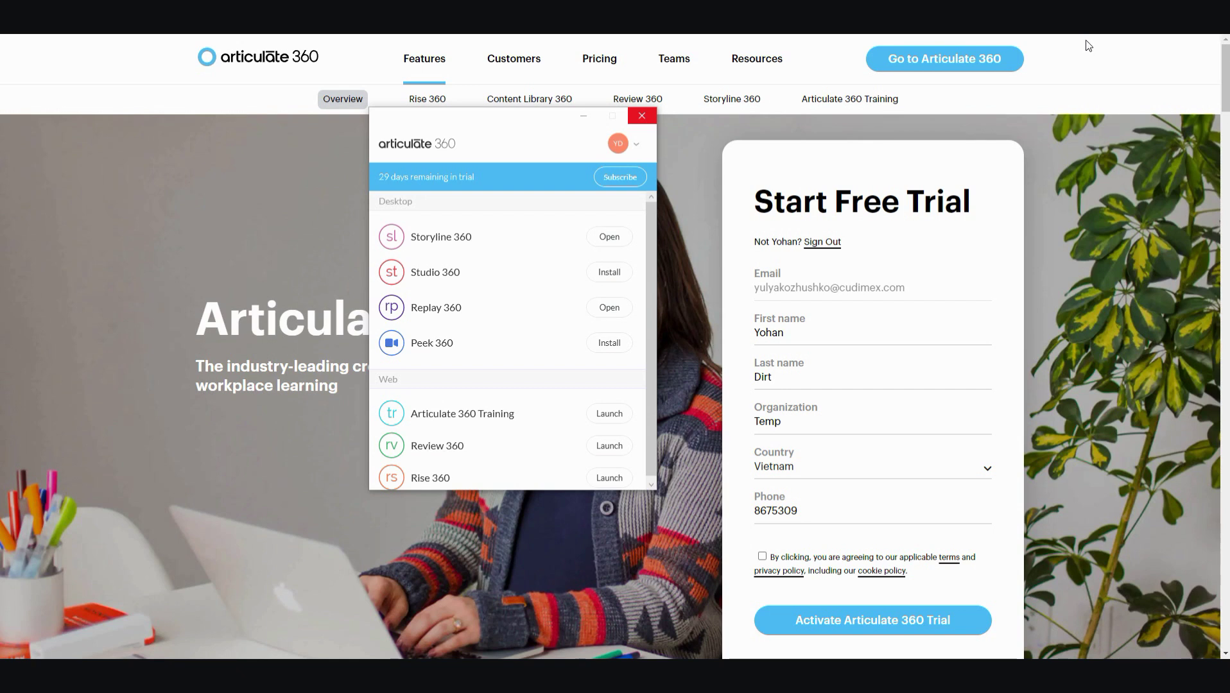
# Close the Articulate 360 desktop app and move from the blank free-trial form to Gmailnator
pyautogui.click(516, 43)
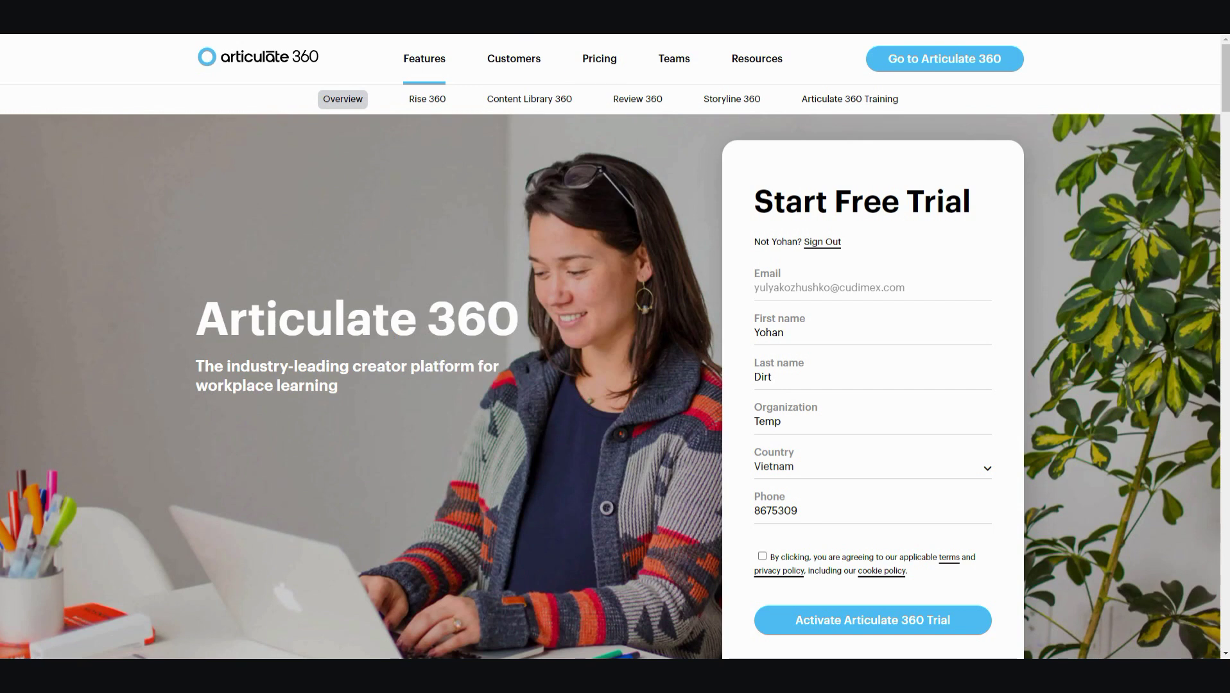
pyautogui.click(195, 633)
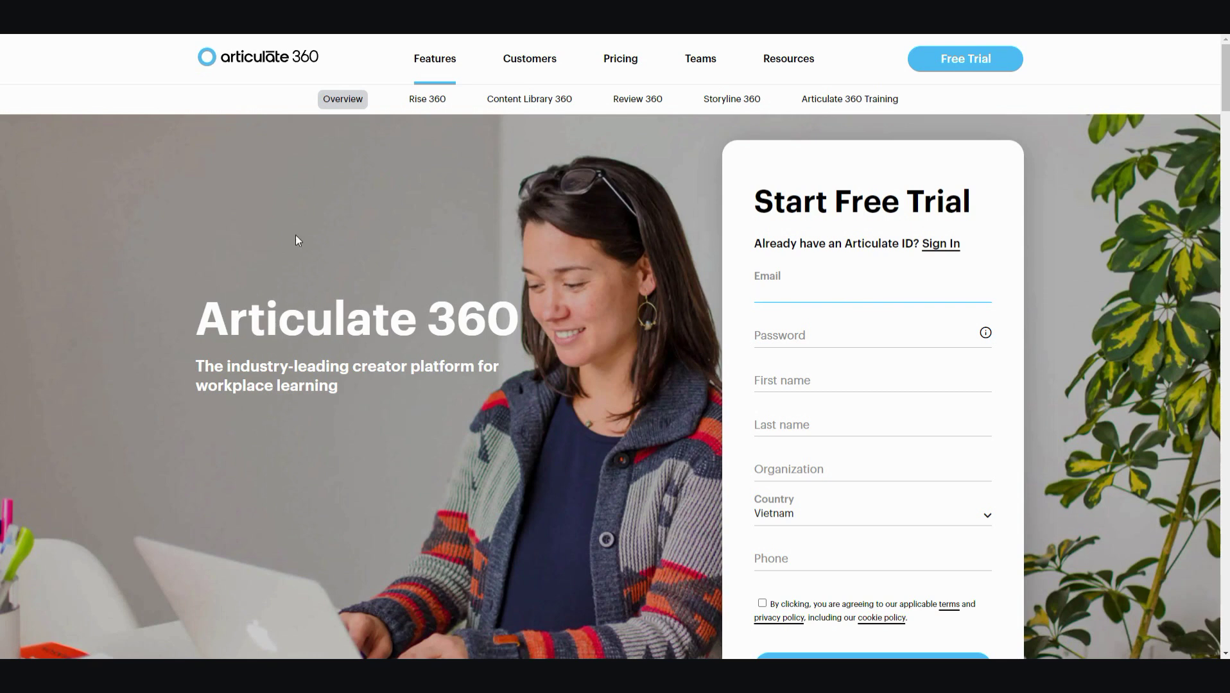
pyautogui.hotkey('ctrl', 'Tab')
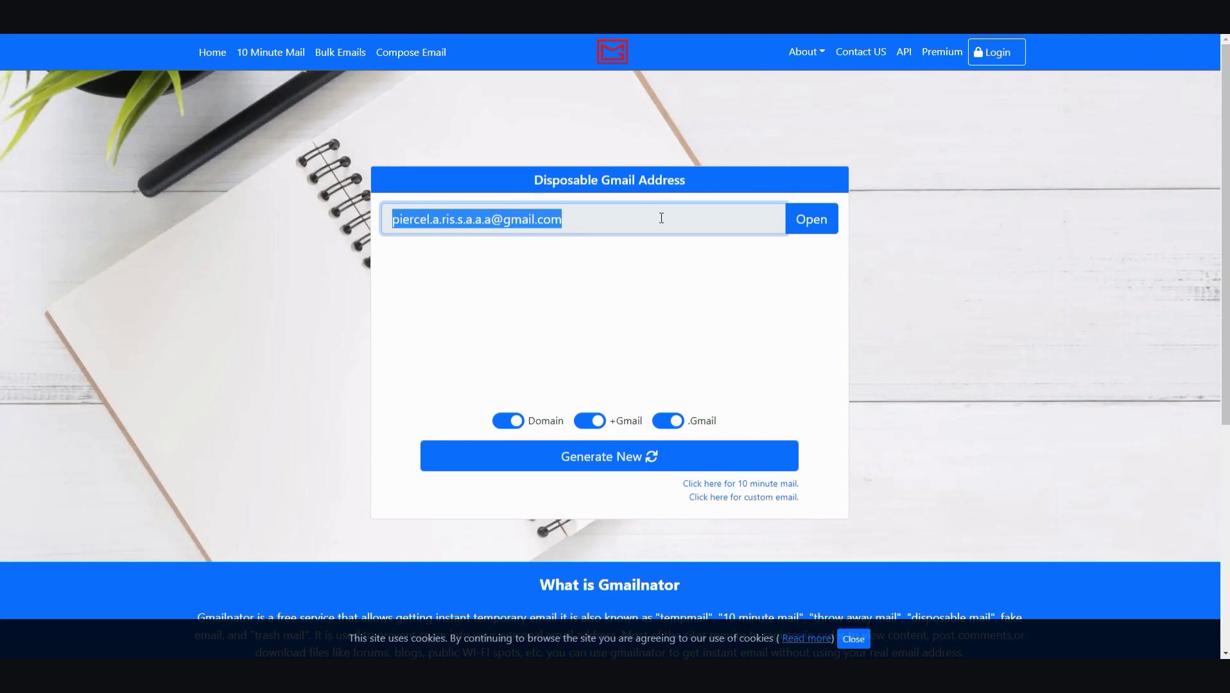
# Replace the dotted disposable address with a freshly generated plus-alias Gmail address and select it for copying
pyautogui.click(617, 223)
pyautogui.click(645, 467)
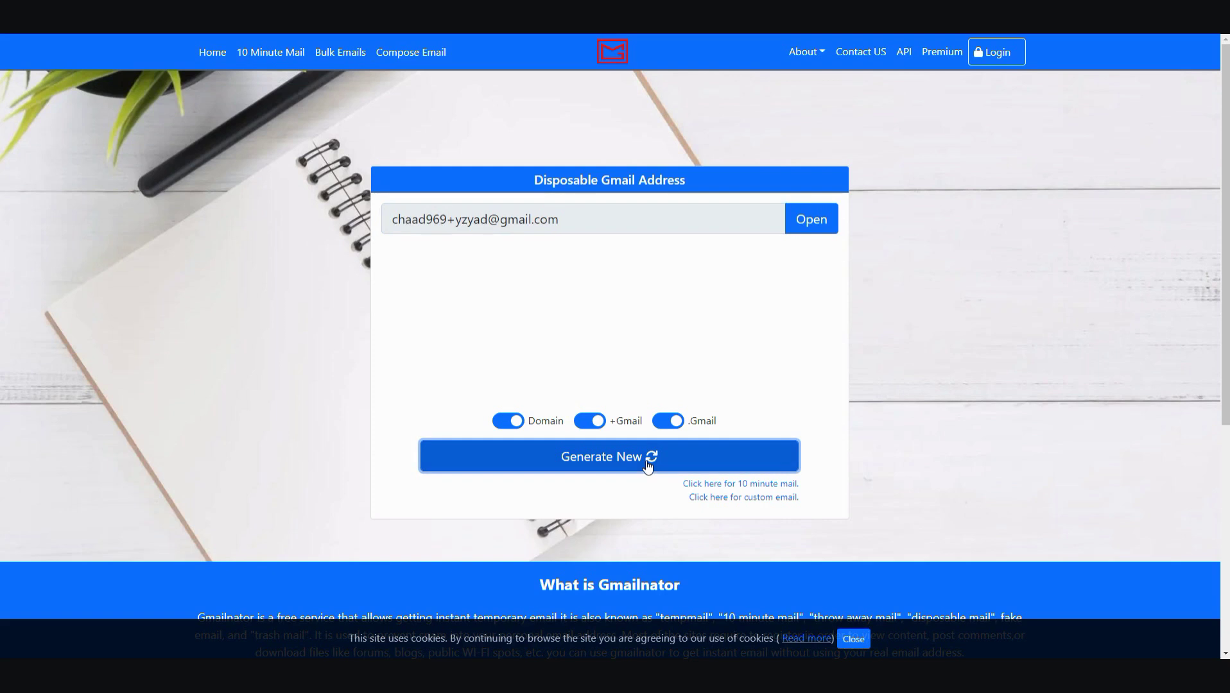
pyautogui.tripleClick(579, 226)
pyautogui.hotkey('ctrl', 'c')
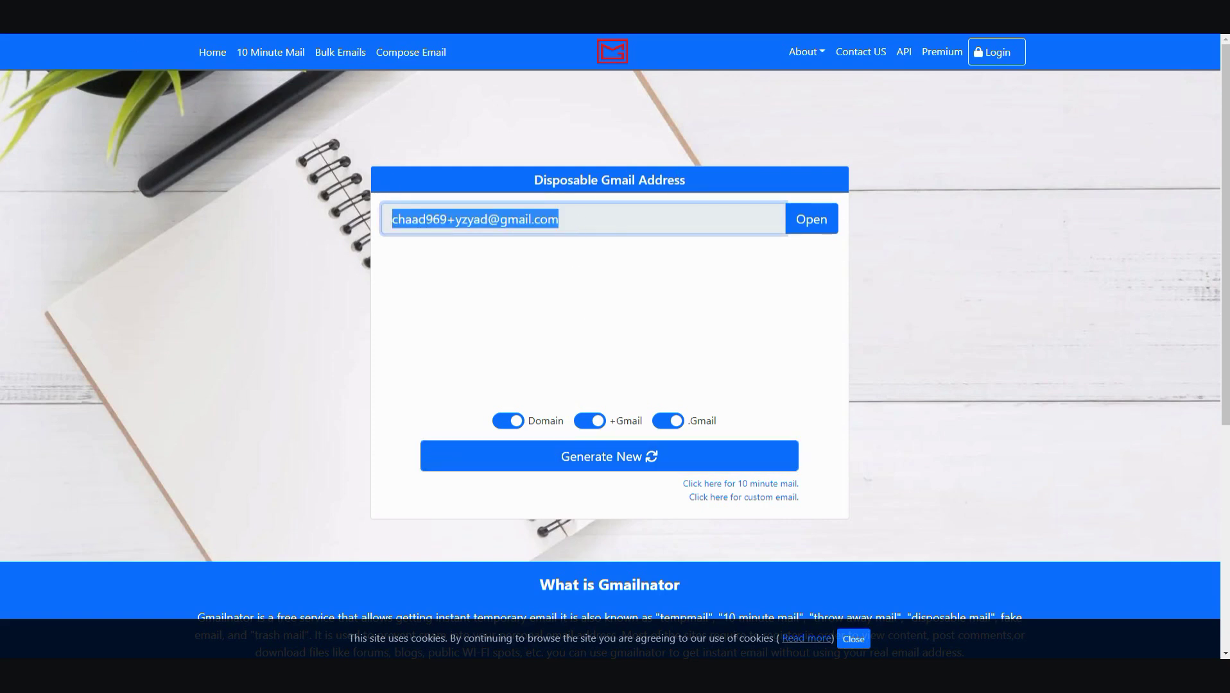
# On the free-trial form, paste the disposable address into Email and enter the account password
pyautogui.hotkey('ctrl', 'Tab')
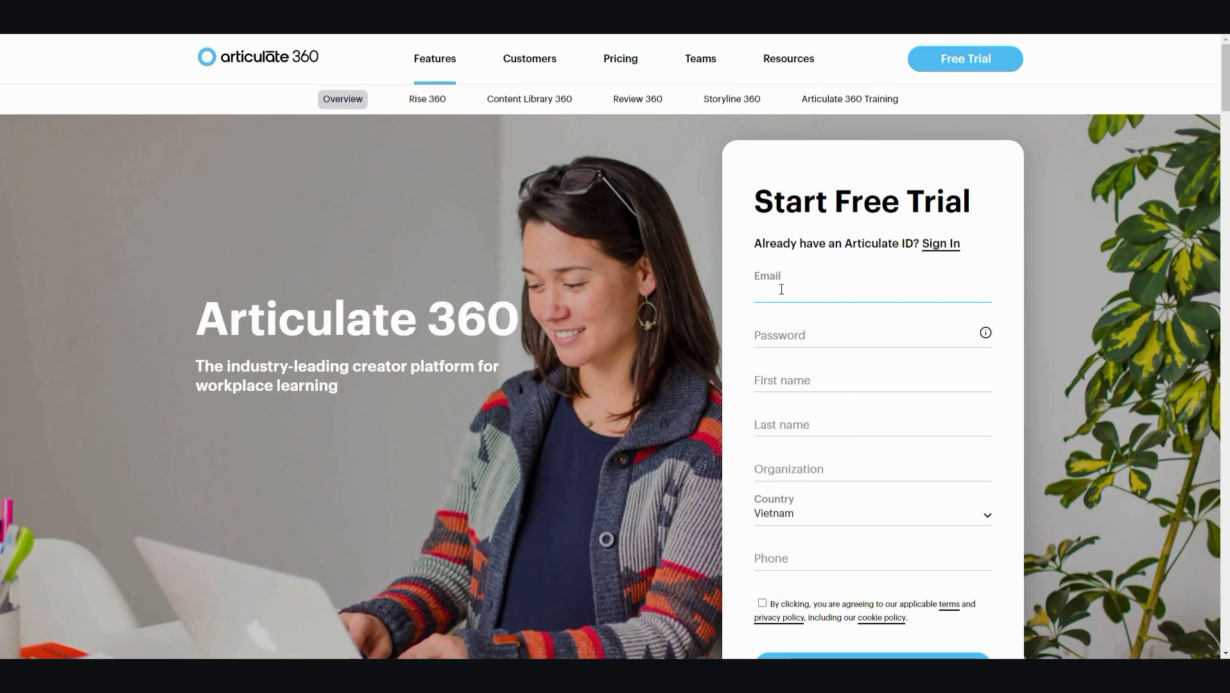
pyautogui.hotkey('ctrl', 'v')
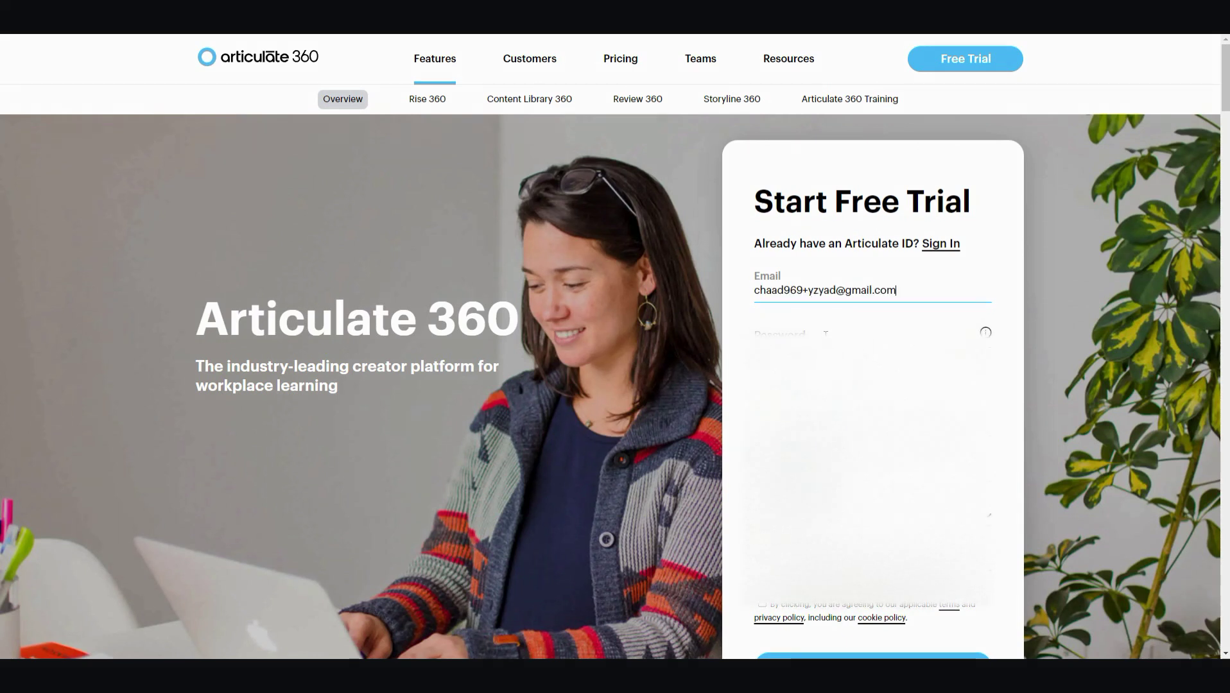
pyautogui.click(825, 335)
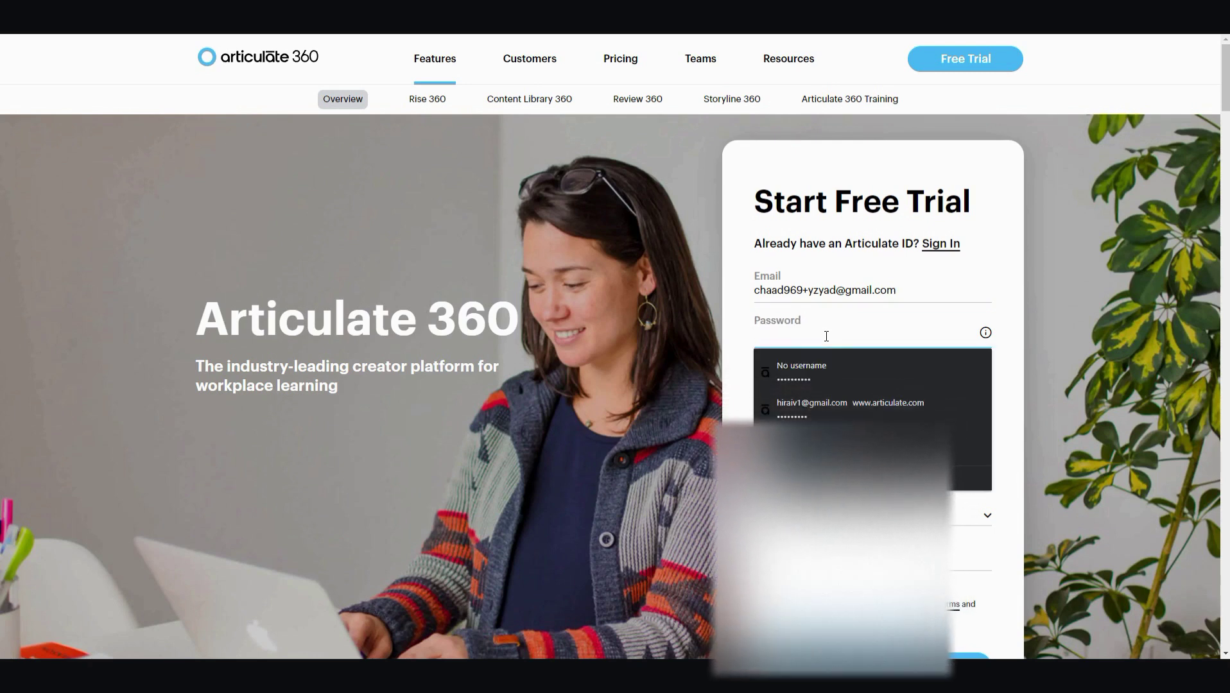
pyautogui.write('•')
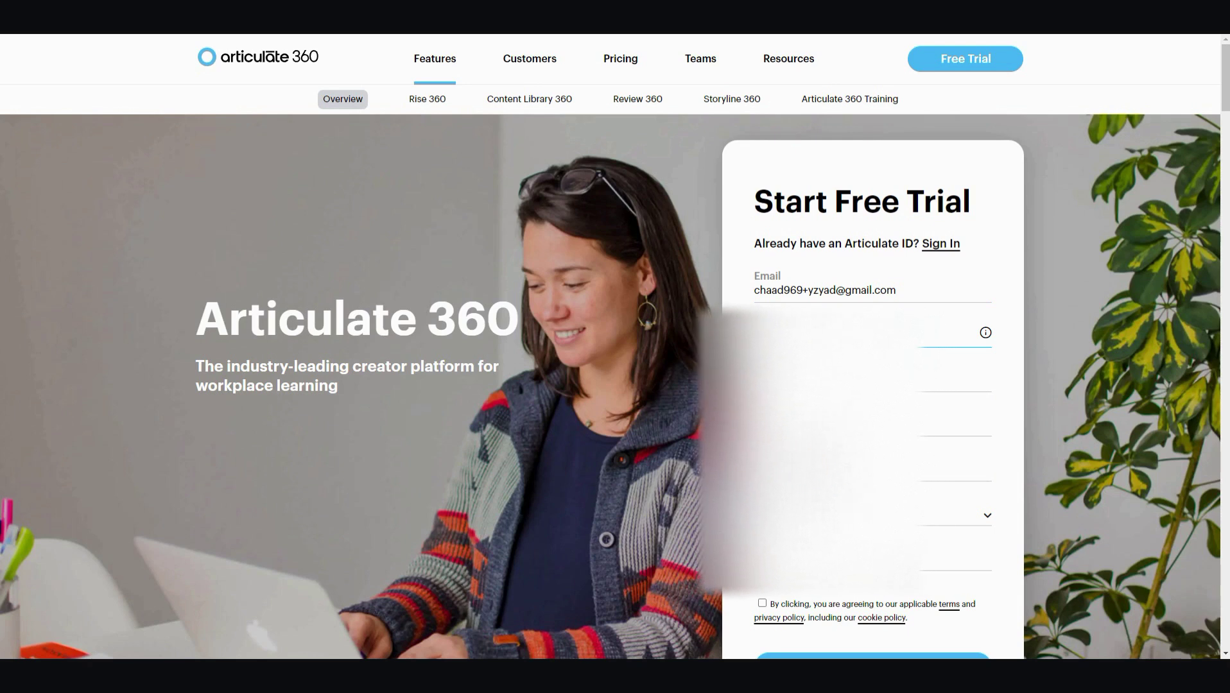
pyautogui.press('BackSpace')
pyautogui.write('•')
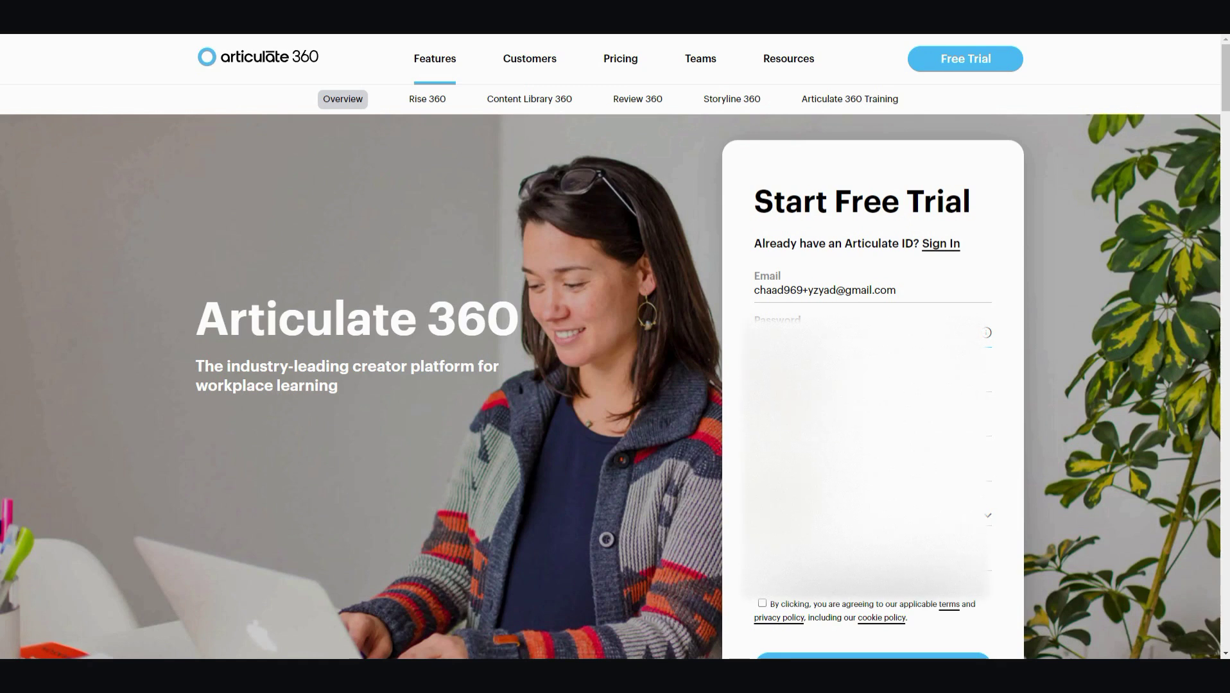
pyautogui.press('BackSpace')
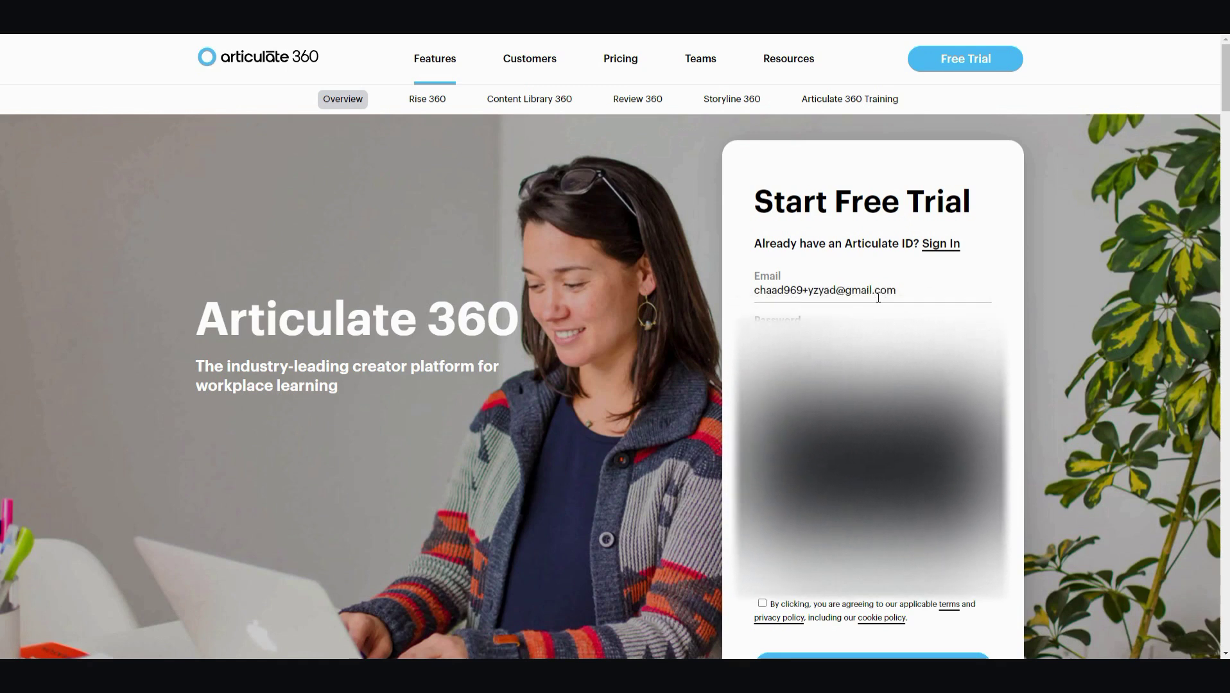
pyautogui.click(1160, 255)
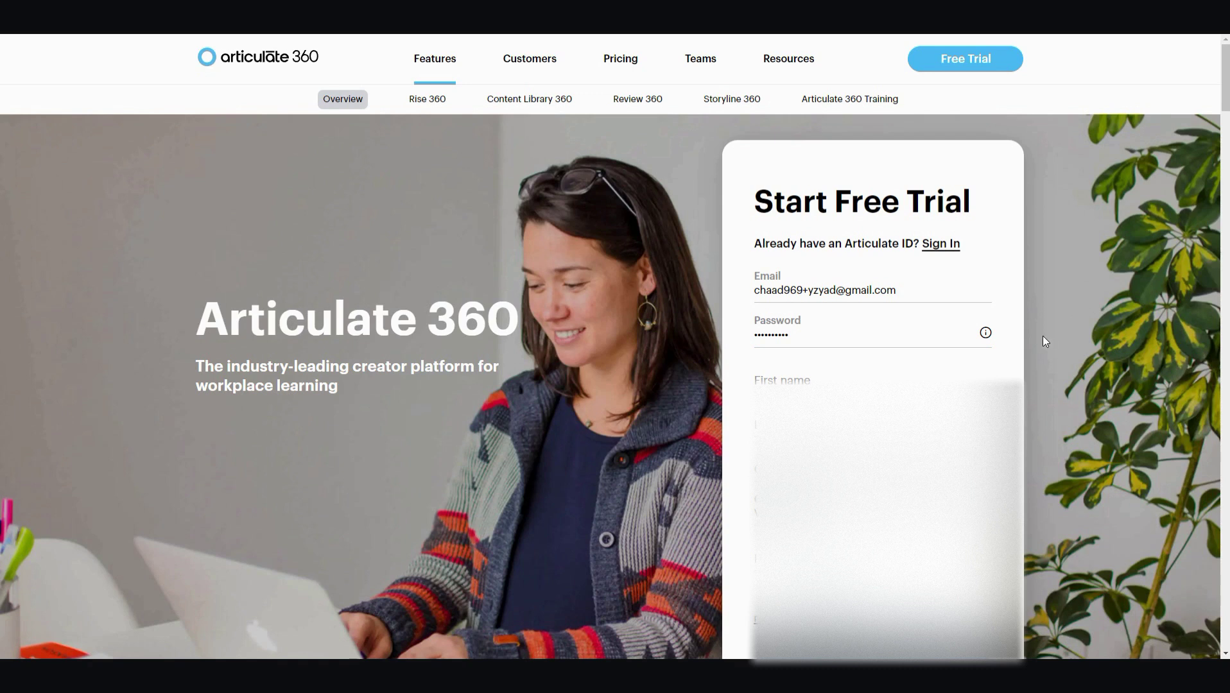
# Fill in the first name, last name, organization name and phone number fields
pyautogui.click(952, 385)
pyautogui.write('John')
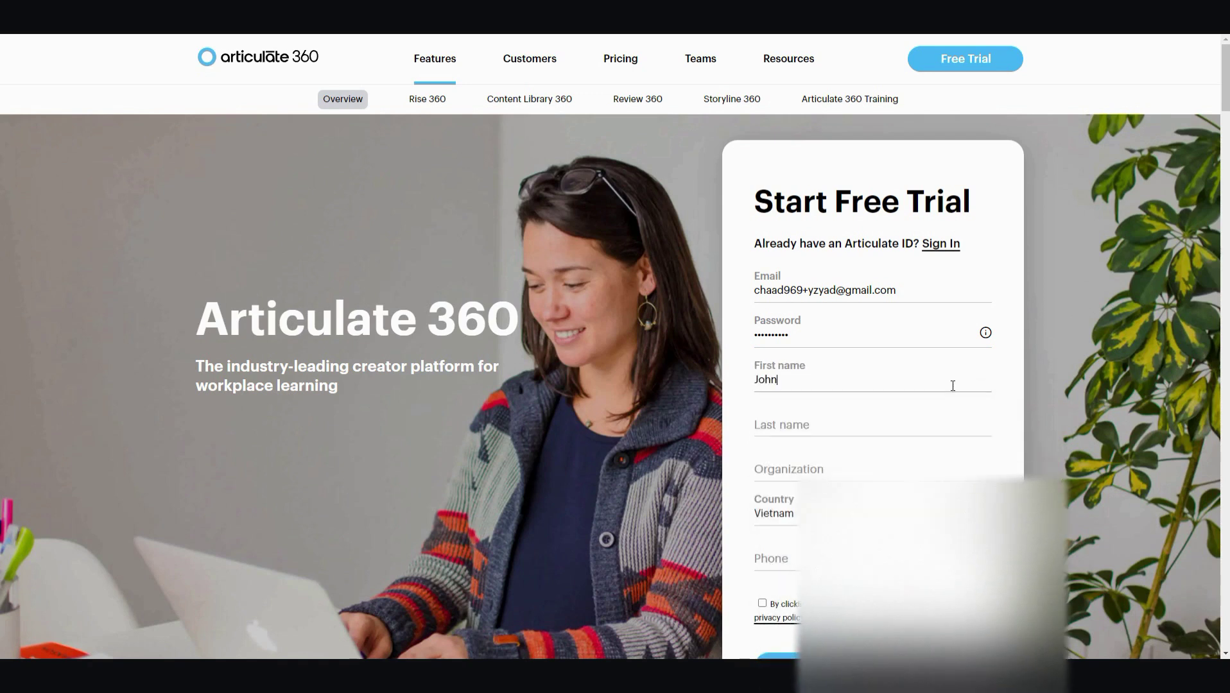
pyautogui.press('Tab')
pyautogui.write('Smith')
pyautogui.press('Tab')
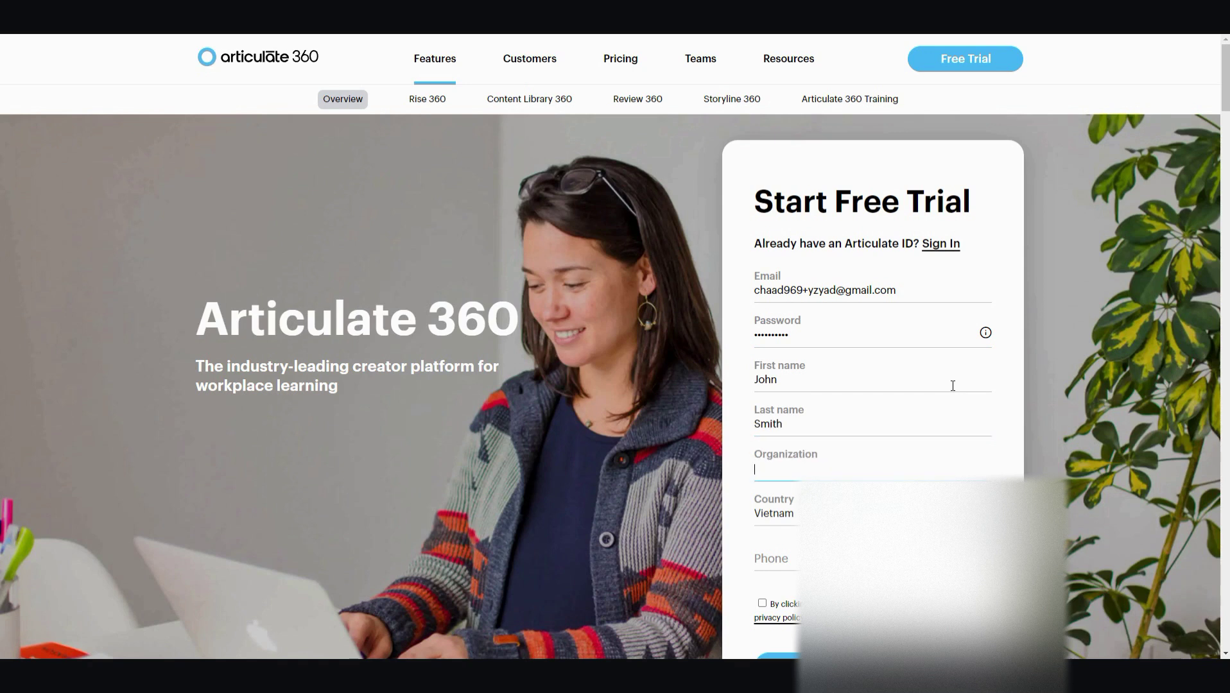
pyautogui.write('JOE')
pyautogui.press('BackSpace')
pyautogui.press('BackSpace')
pyautogui.write('oe')
pyautogui.click(770, 558)
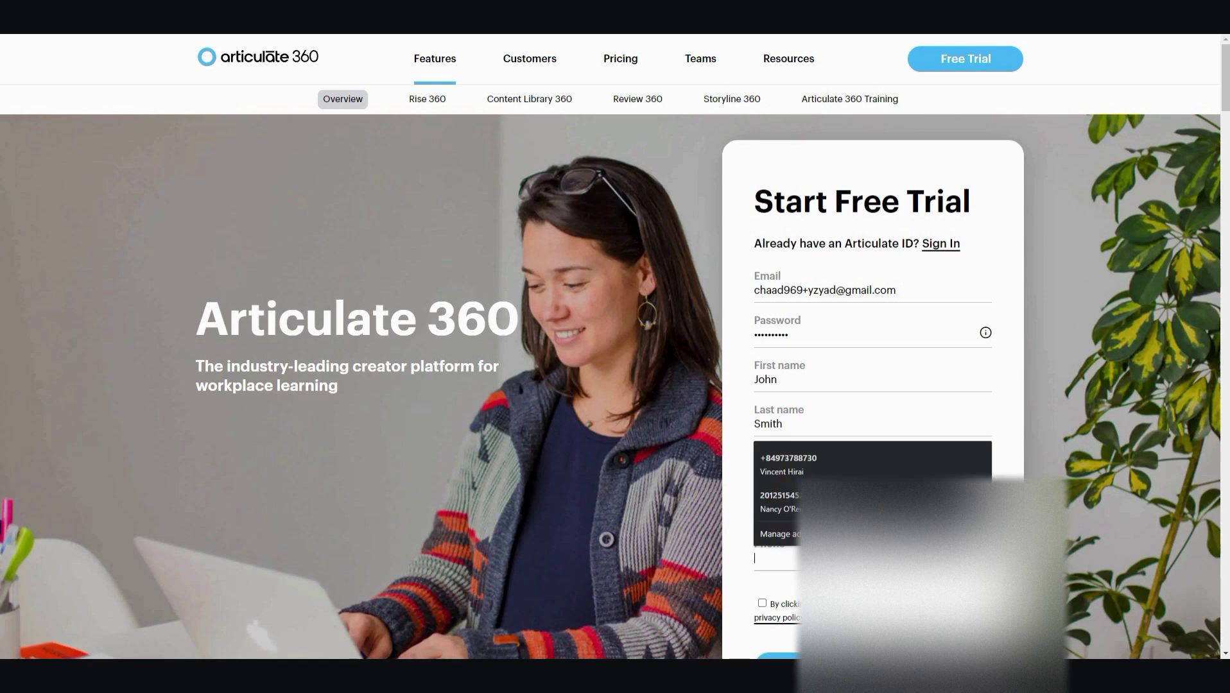
pyautogui.write('867')
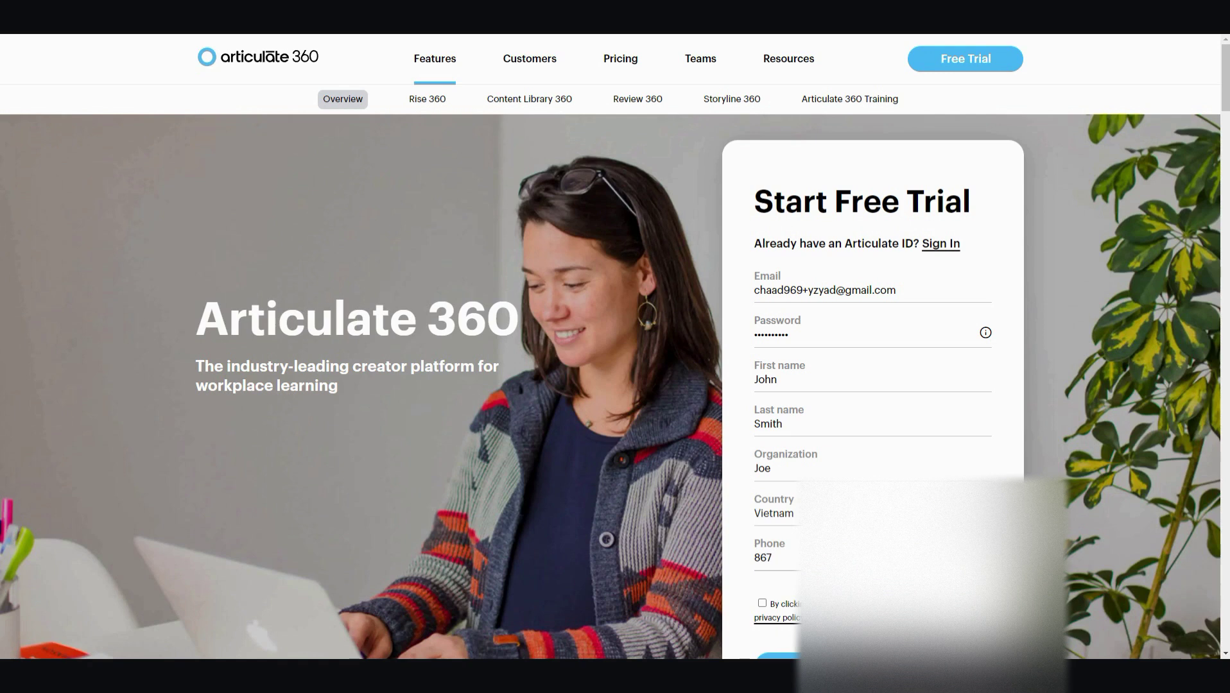
pyautogui.write('5309')
# Agree to the terms and privacy policy, activate the trial, and return to Gmailnator
pyautogui.click(762, 603)
pyautogui.moveTo(1225, 77)
pyautogui.mouseDown()
pyautogui.moveTo(1226, 120)
pyautogui.moveTo(1227, 96)
pyautogui.mouseUp()
pyautogui.click(778, 613)
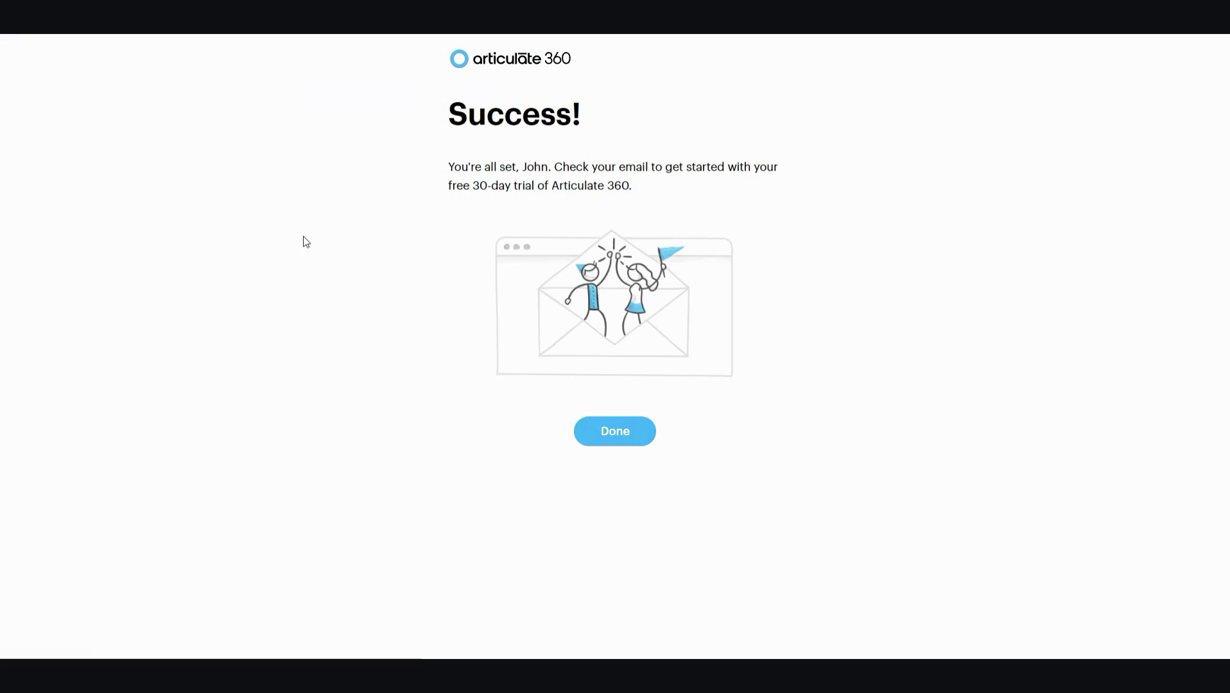
pyautogui.hotkey('ctrl', 'Tab')
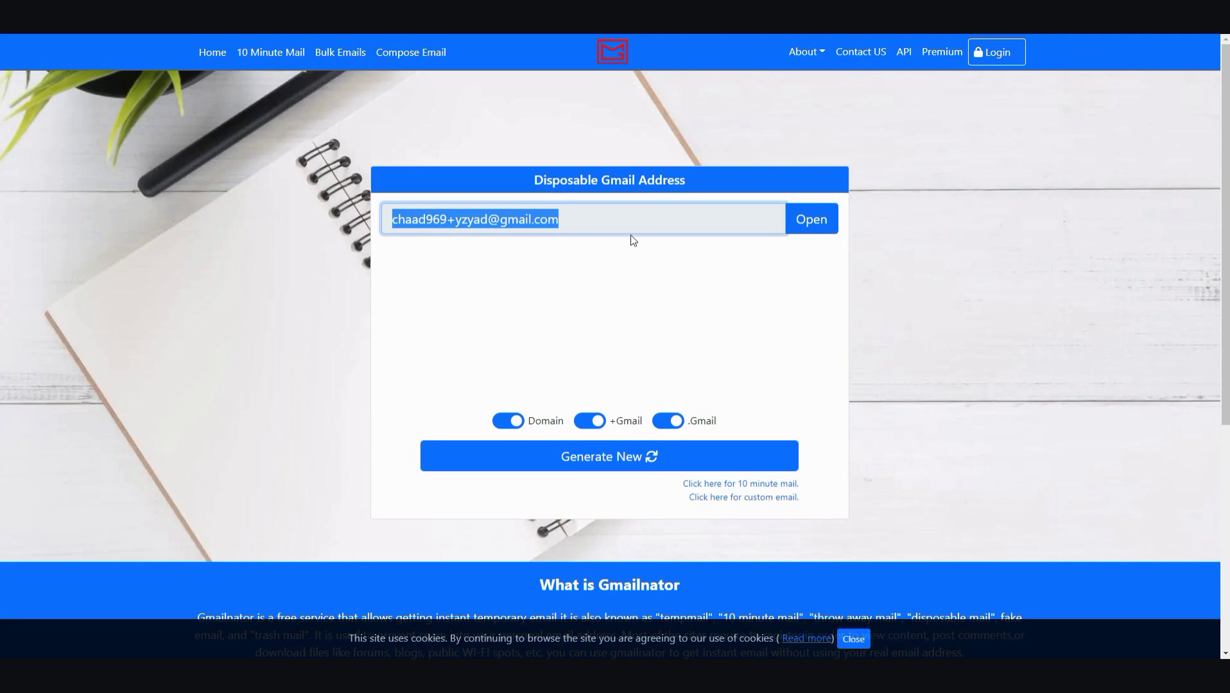
# Open the disposable mailbox and read Articulate's 'Verify your Articulate ID' email
pyautogui.click(813, 222)
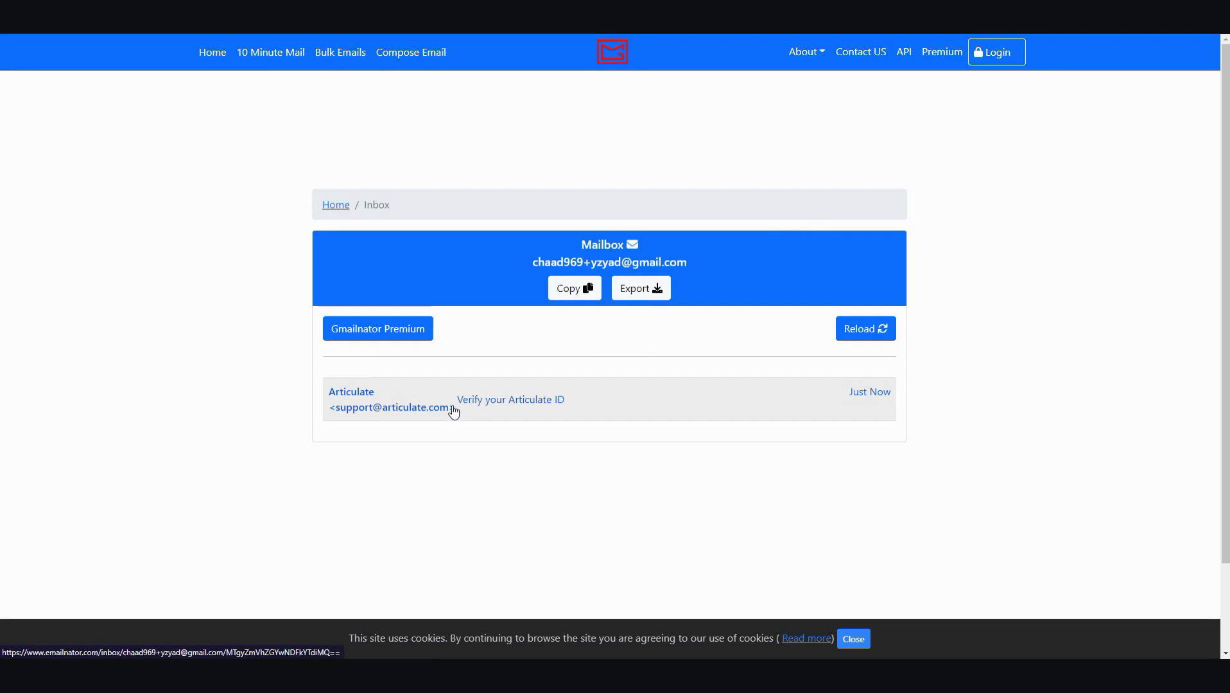
pyautogui.click(539, 405)
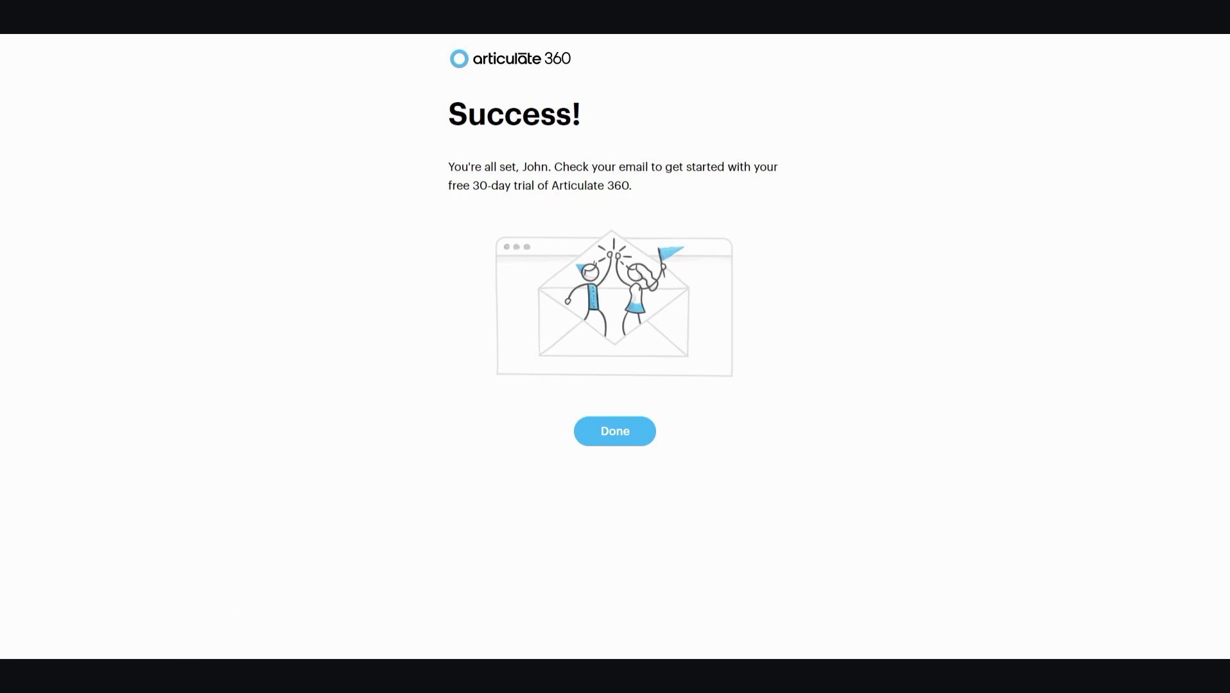
# Show the Freelancers pricing: Personal Plan $1,099 and Teams Plan $1,399
pyautogui.click(120, 615)
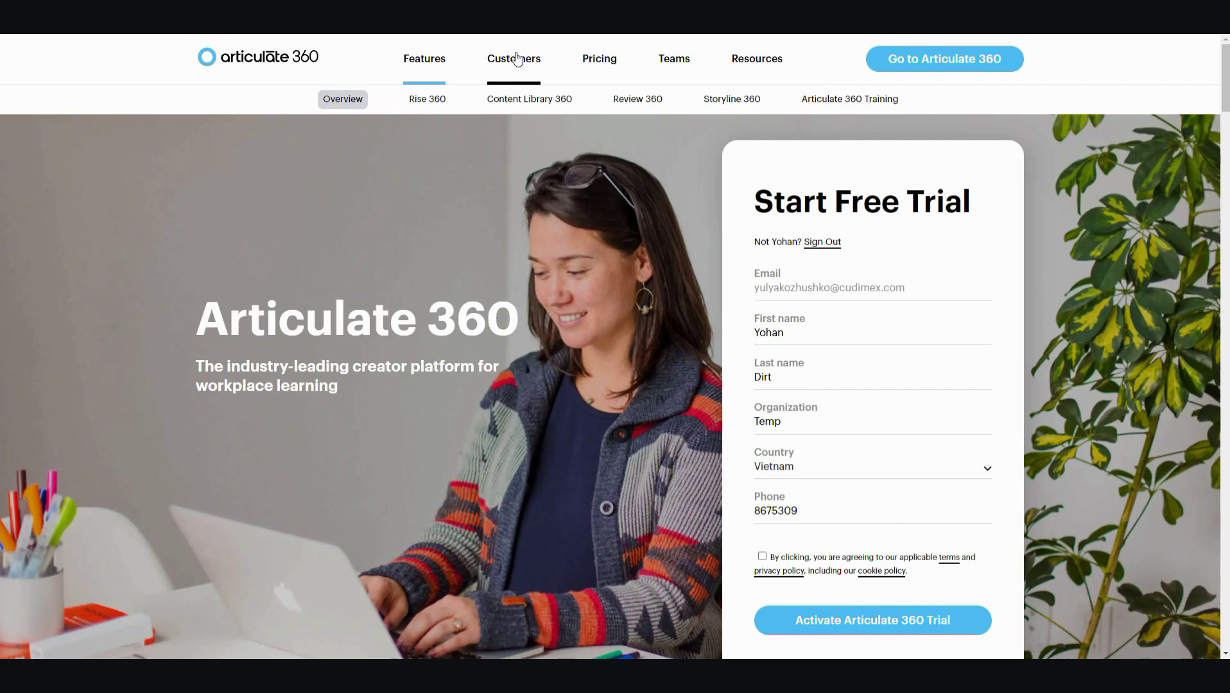
pyautogui.click(611, 64)
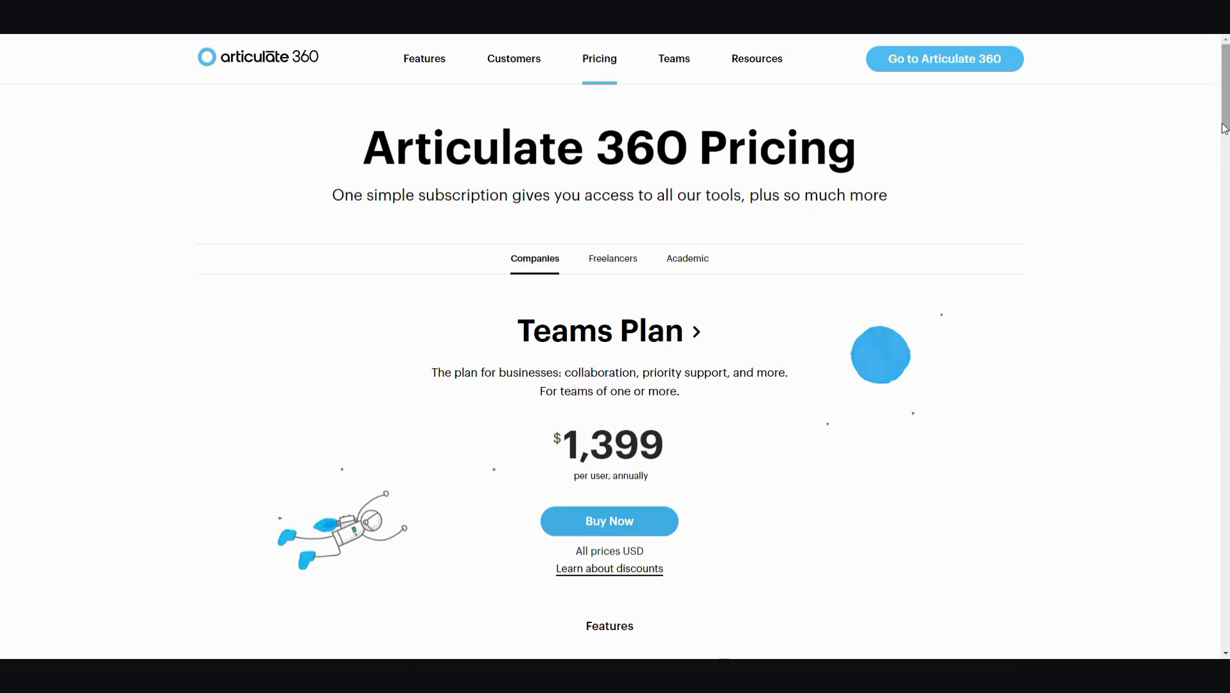
pyautogui.scroll(-2, 1181, 193)
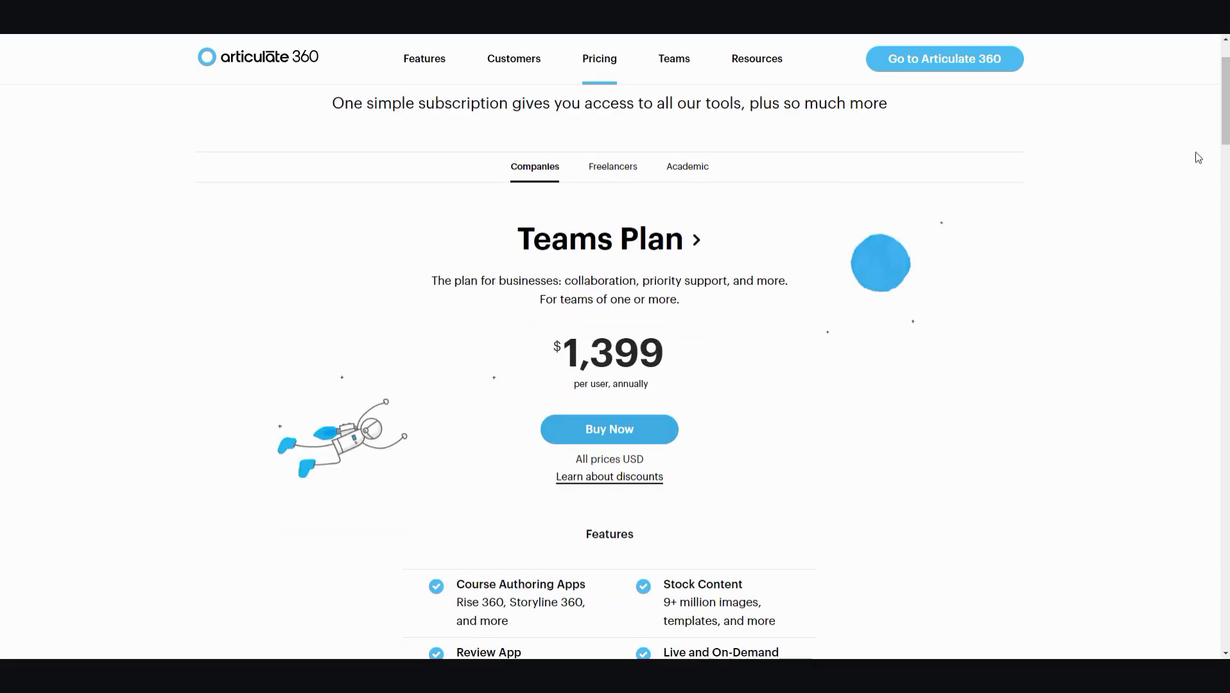
pyautogui.click(611, 168)
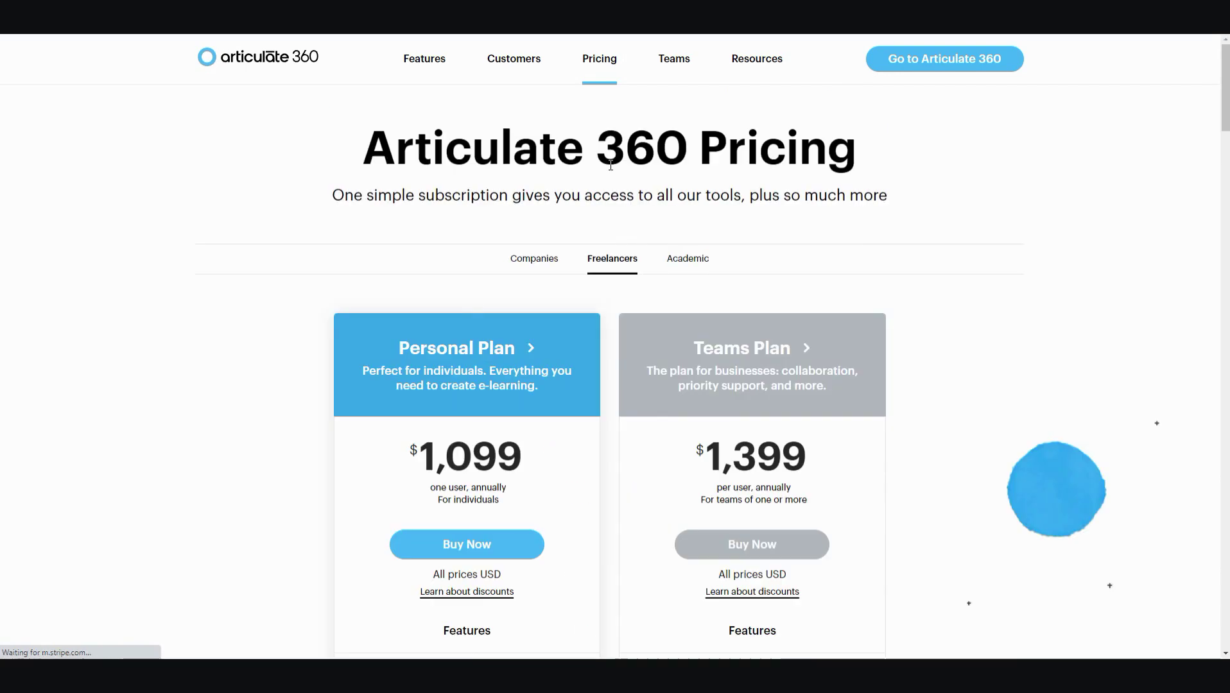